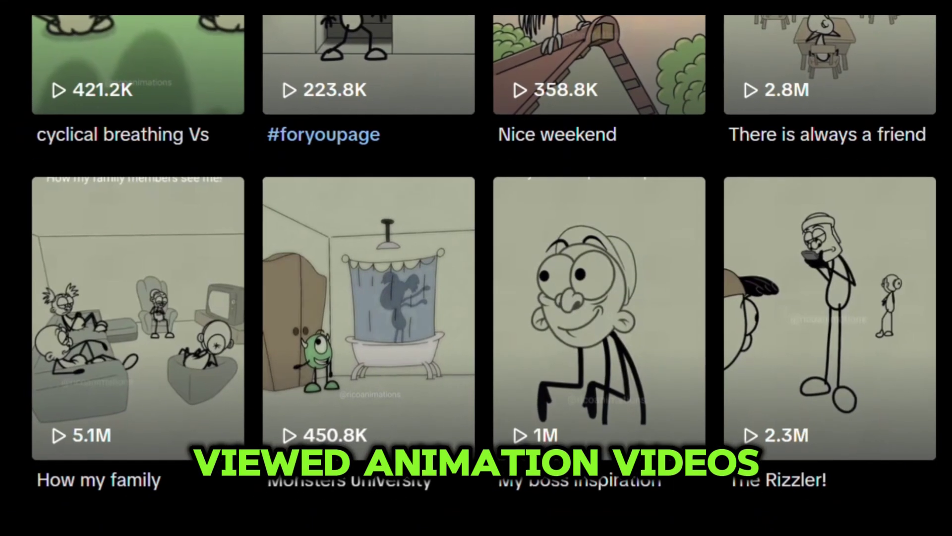
Step: Browse stick-figure animation examples, then open the Background tab's category list for the character
scroll(476, 268, down, 9)
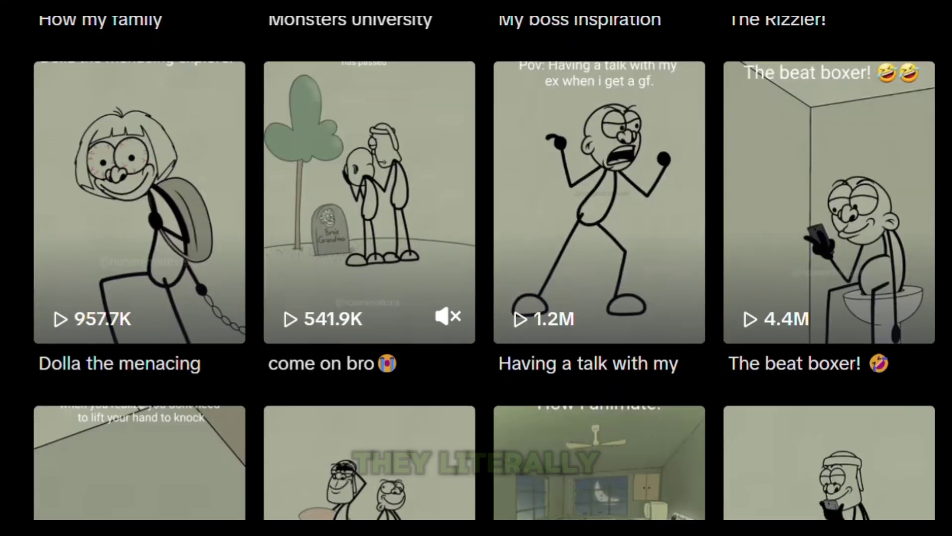
scroll(476, 268, down, 3)
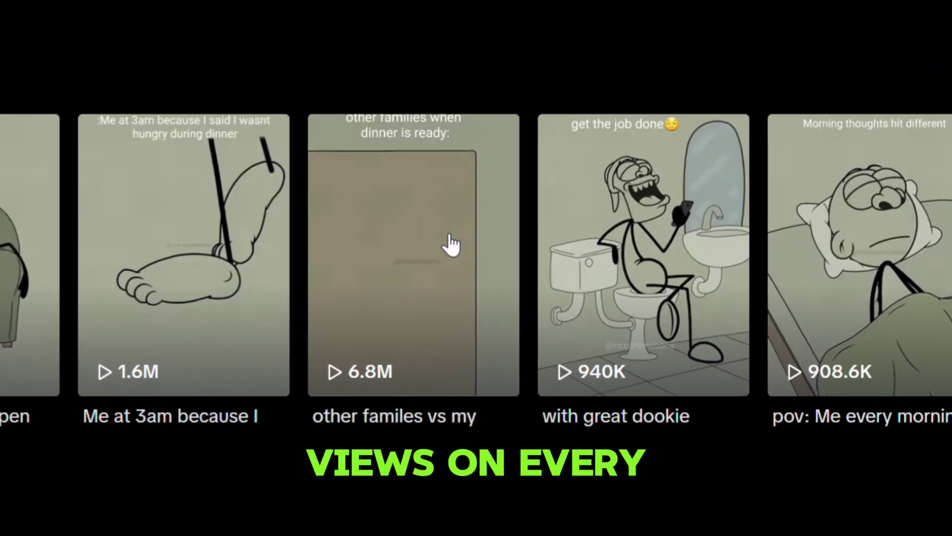
scroll(391, 243, left, 5)
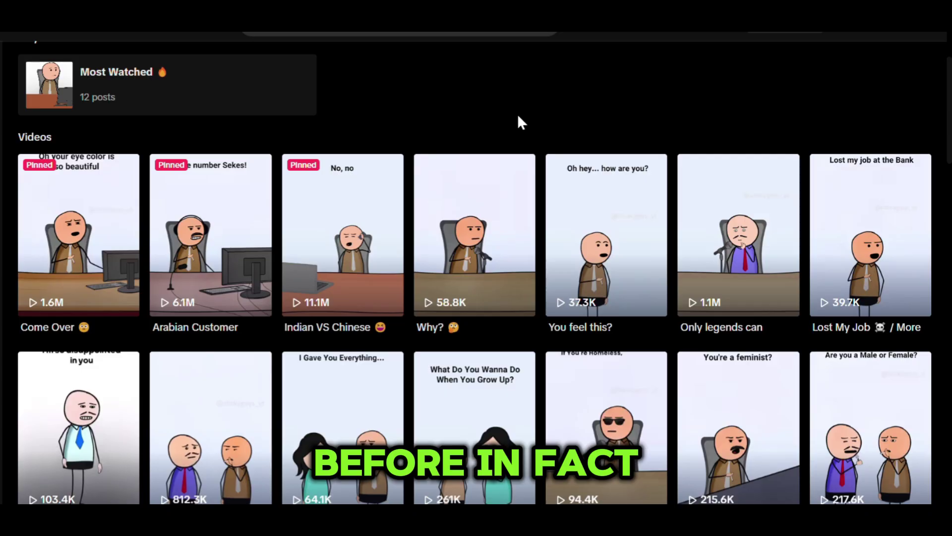
scroll(518, 117, down, 5)
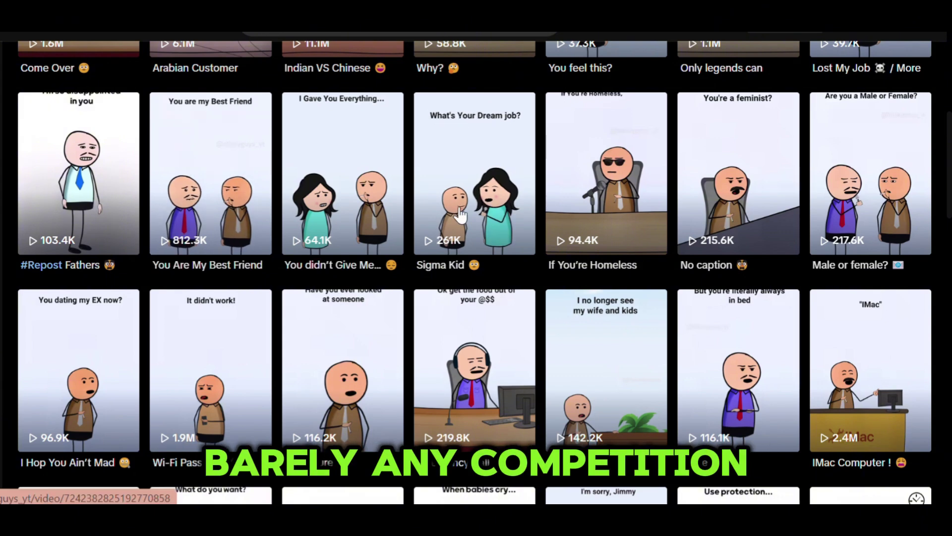
scroll(198, 218, down, 3)
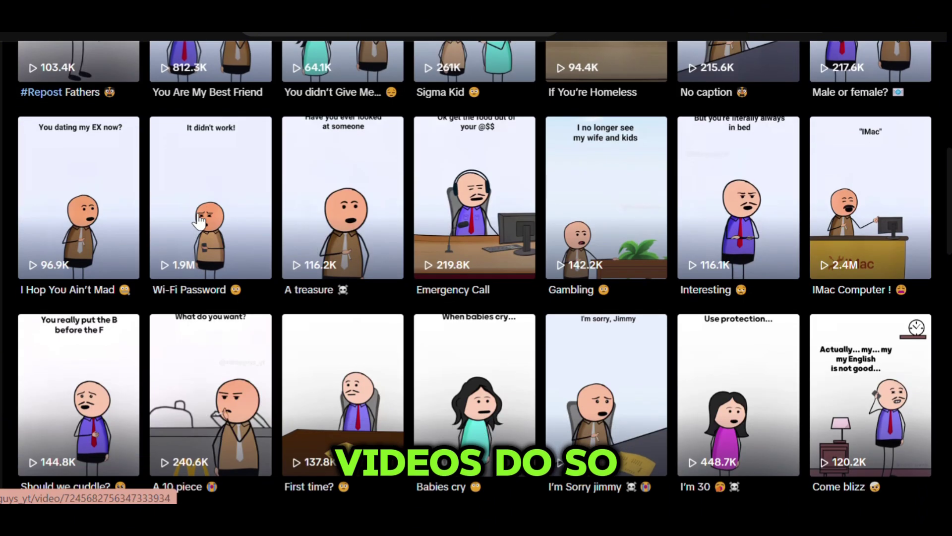
scroll(198, 220, down, 3)
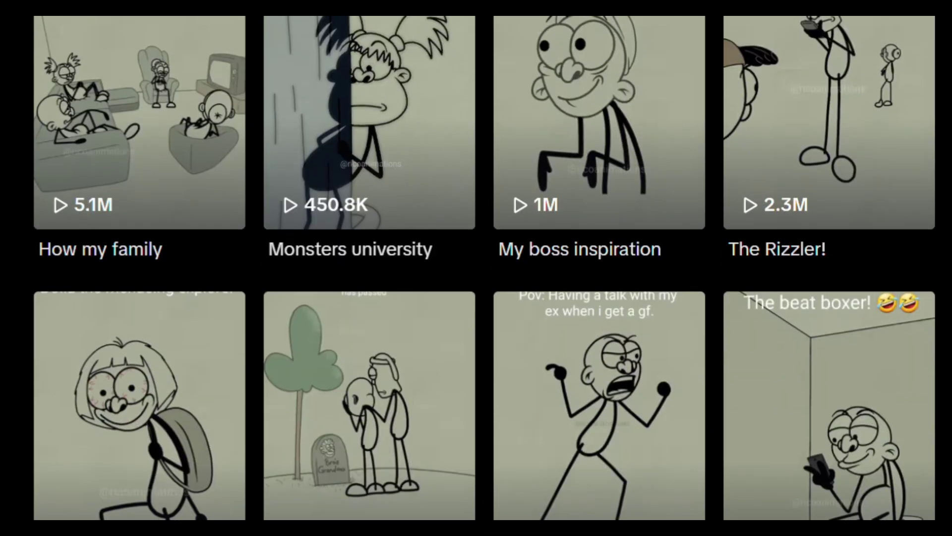
scroll(476, 268, down, 2)
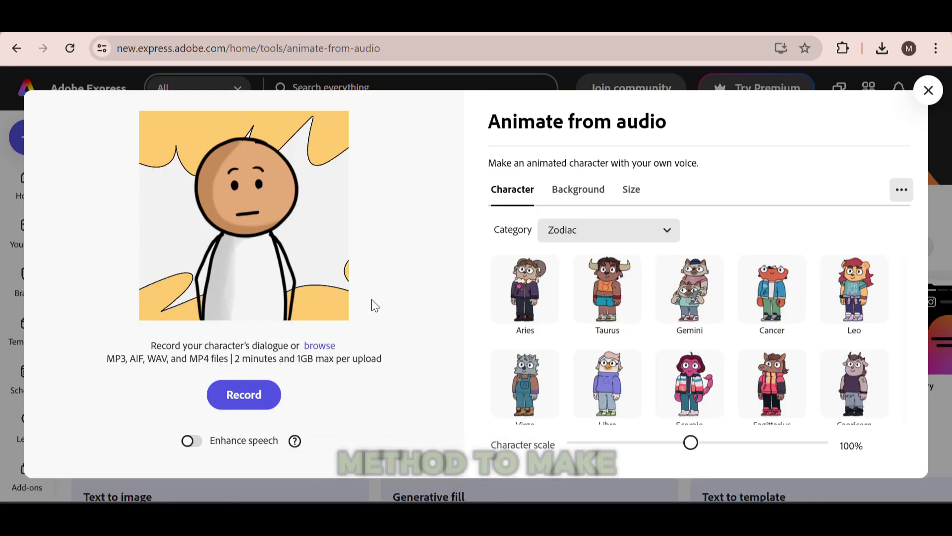
click(579, 201)
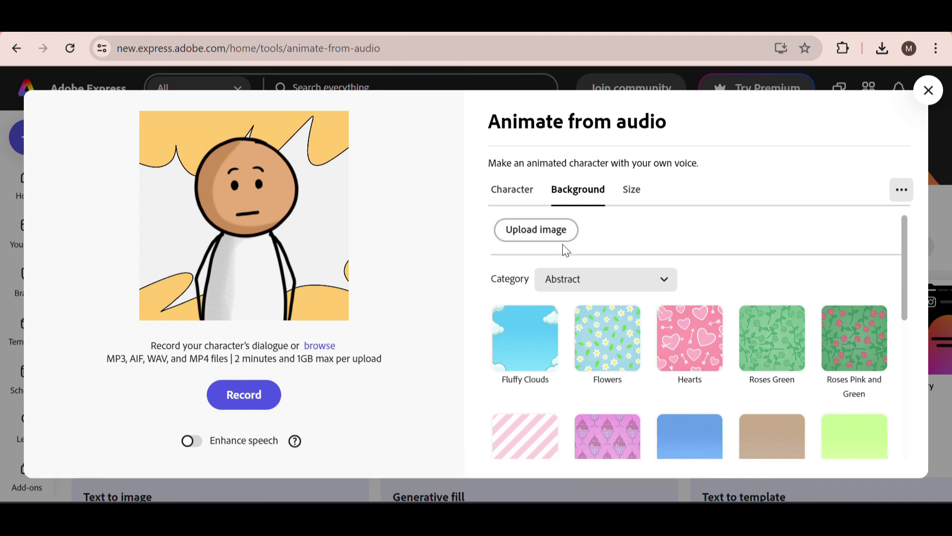
click(638, 281)
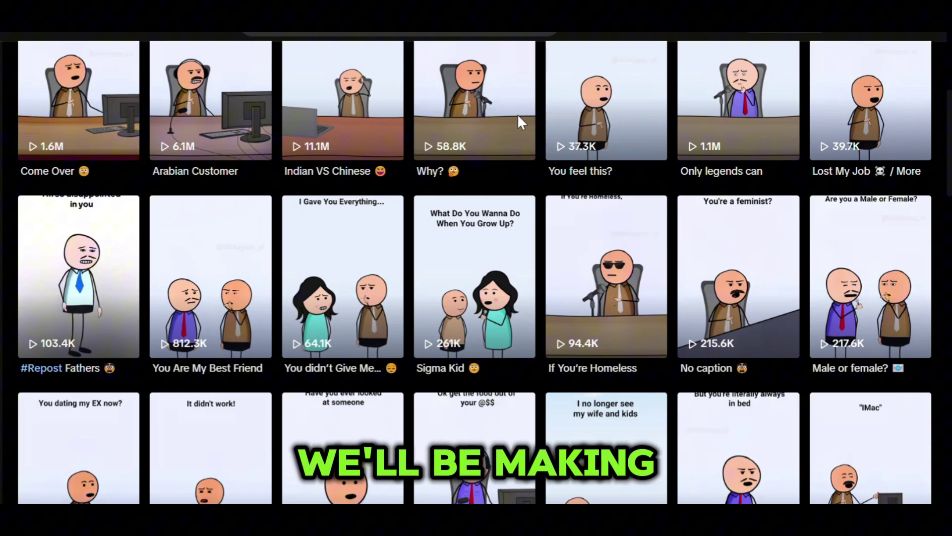
scroll(518, 117, down, 2)
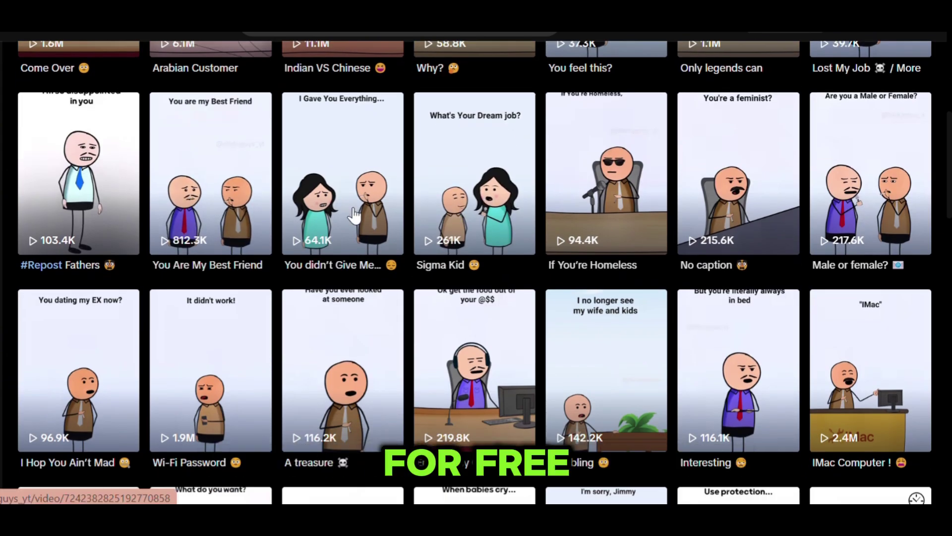
scroll(198, 221, down, 6)
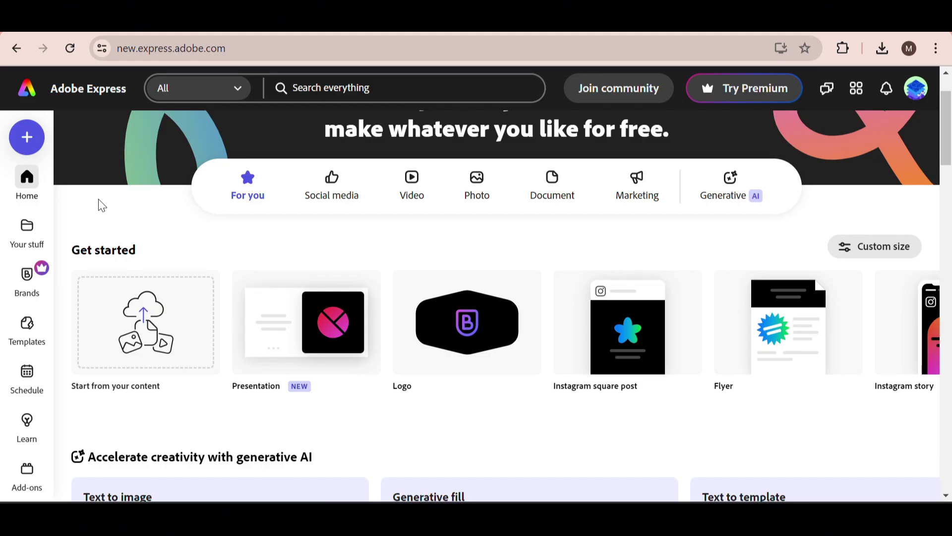
Step: Start a new Animate from audio project from the Quick actions list
click(27, 139)
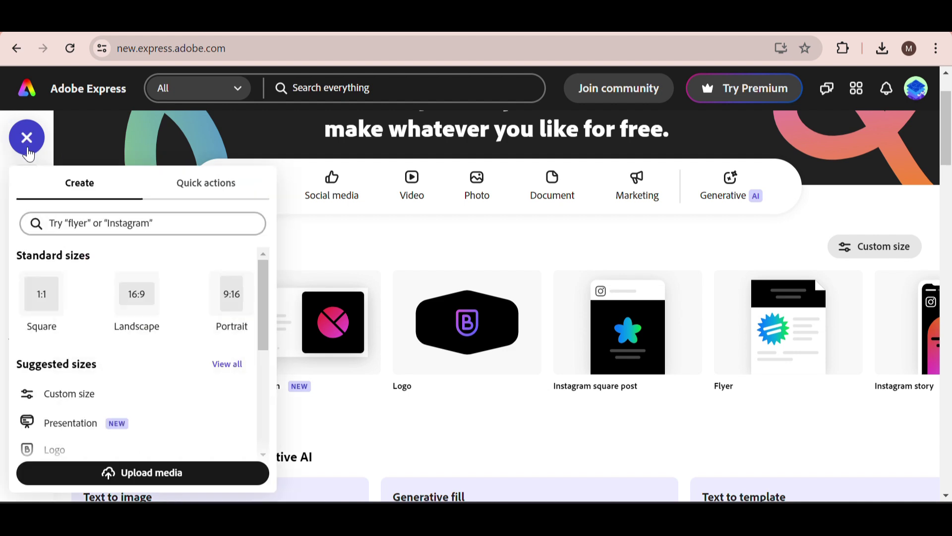
click(210, 196)
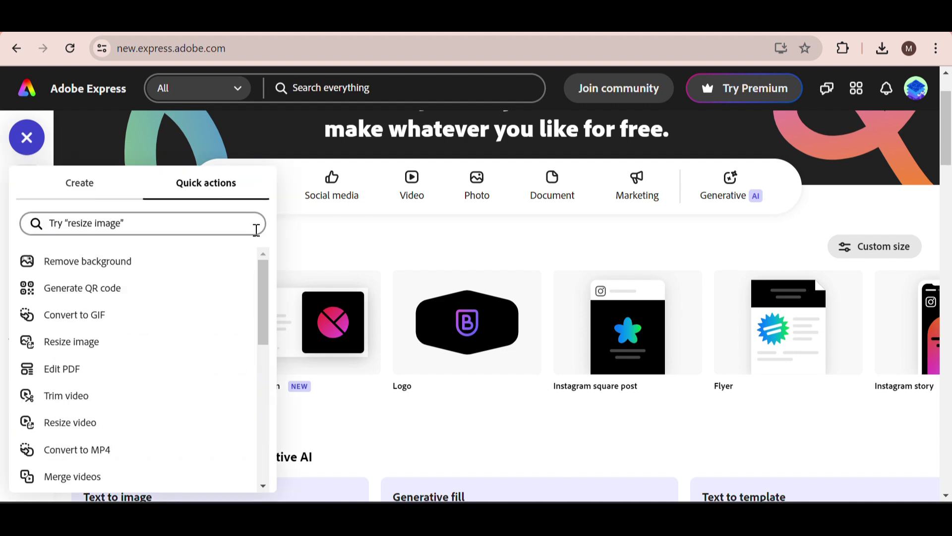
drag(263, 270, 272, 345)
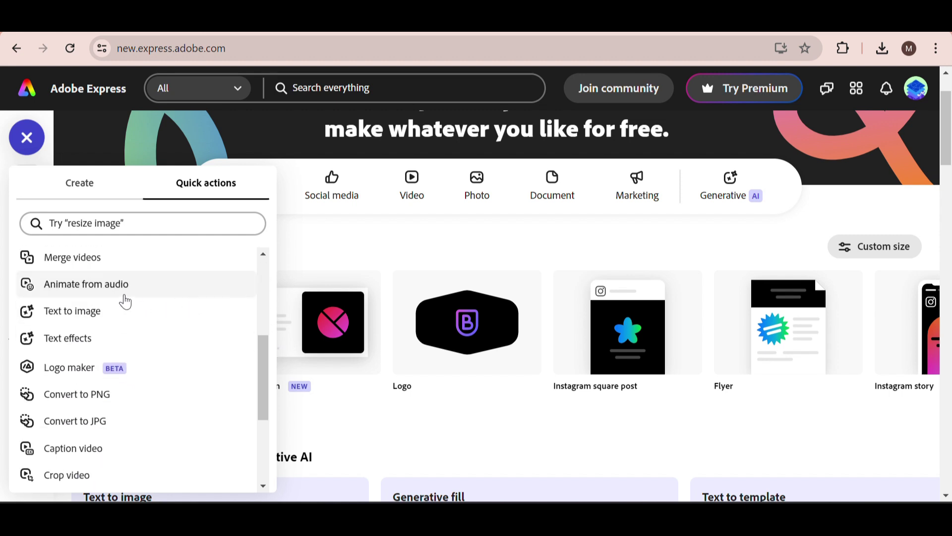
click(85, 295)
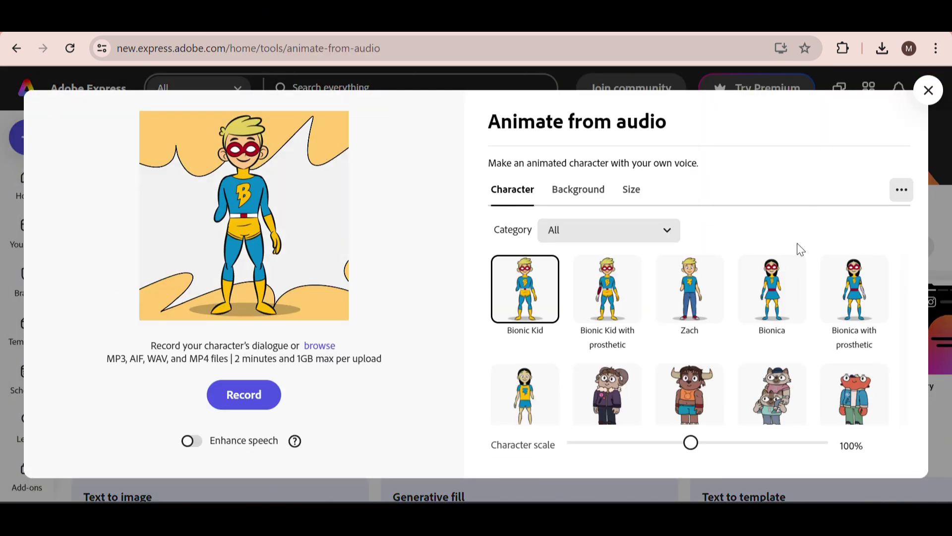
scroll(872, 272, down, 10)
scroll(868, 275, up, 10)
drag(904, 262, 930, 385)
Step: Choose Sticky as the character and filter the character categories to Zodiac
click(527, 318)
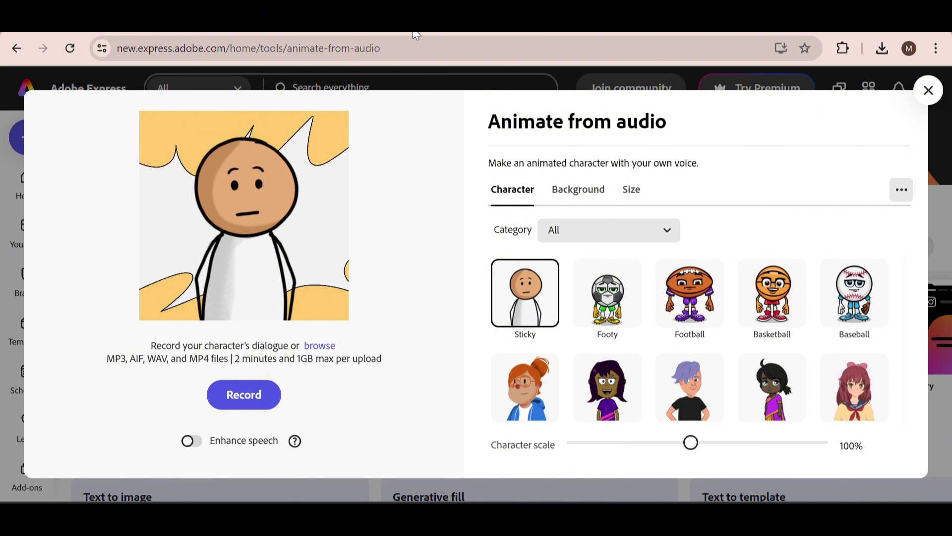
click(634, 230)
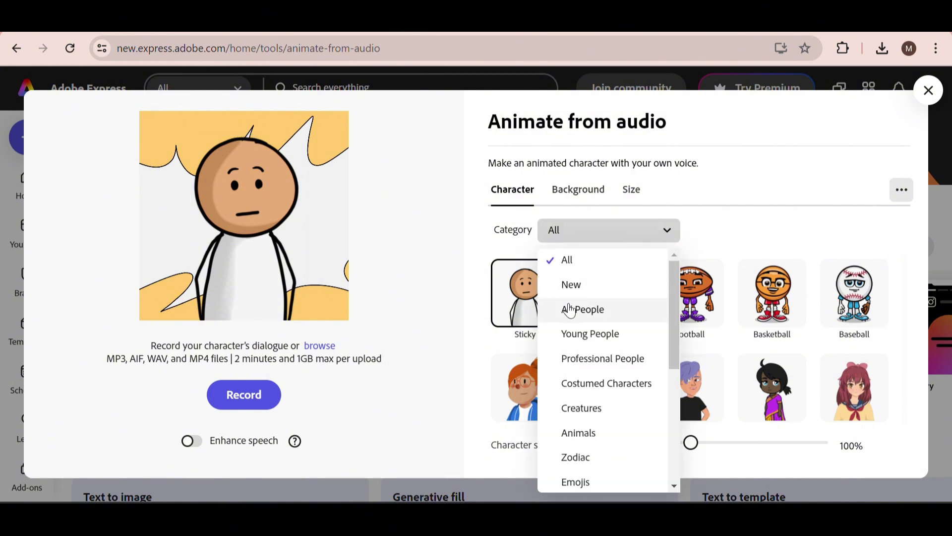
scroll(589, 406, down, 5)
scroll(590, 397, up, 5)
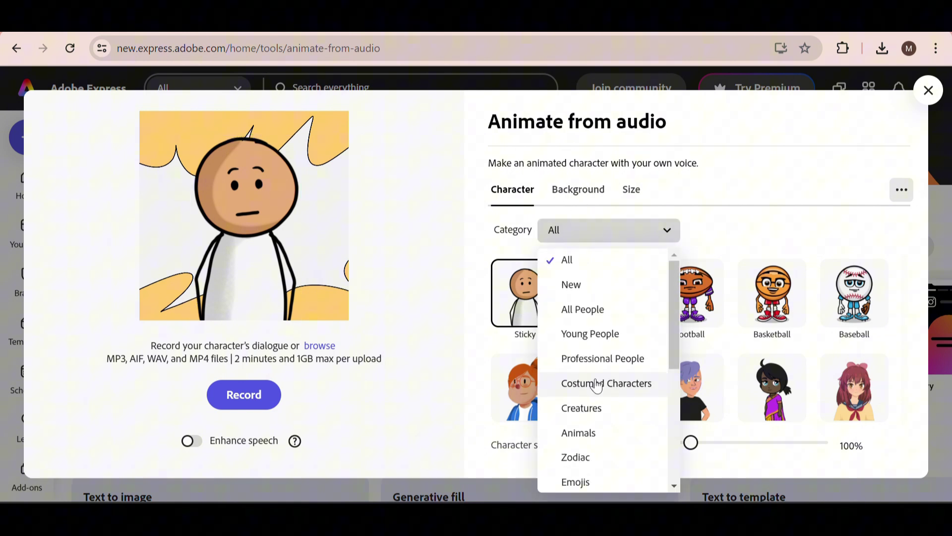
click(587, 459)
scroll(659, 372, up, 3)
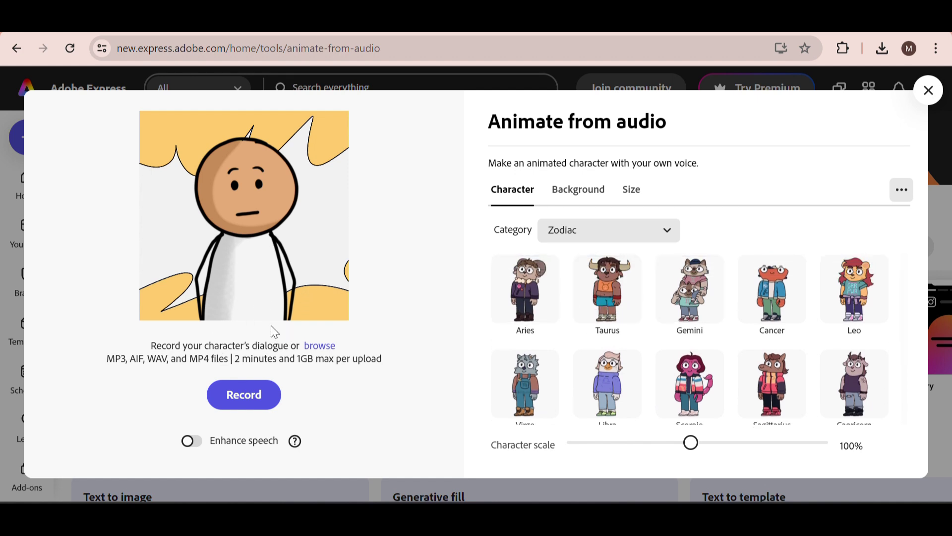
Step: Set the animation background to the School scene from the Classroom category
click(579, 197)
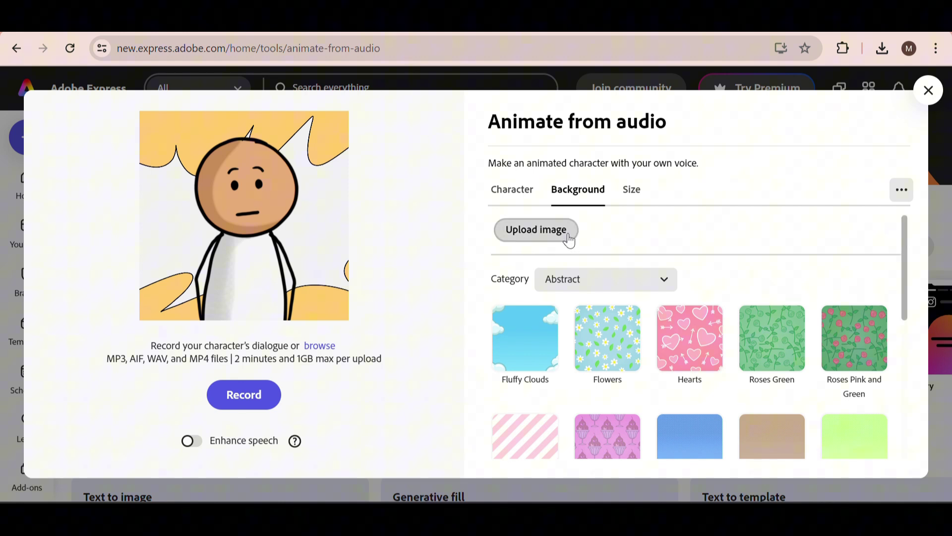
click(645, 289)
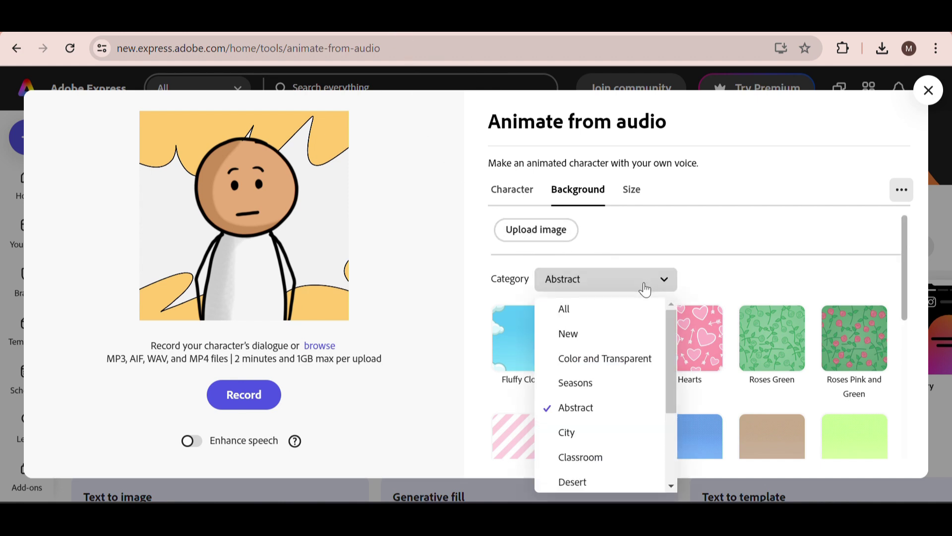
click(630, 455)
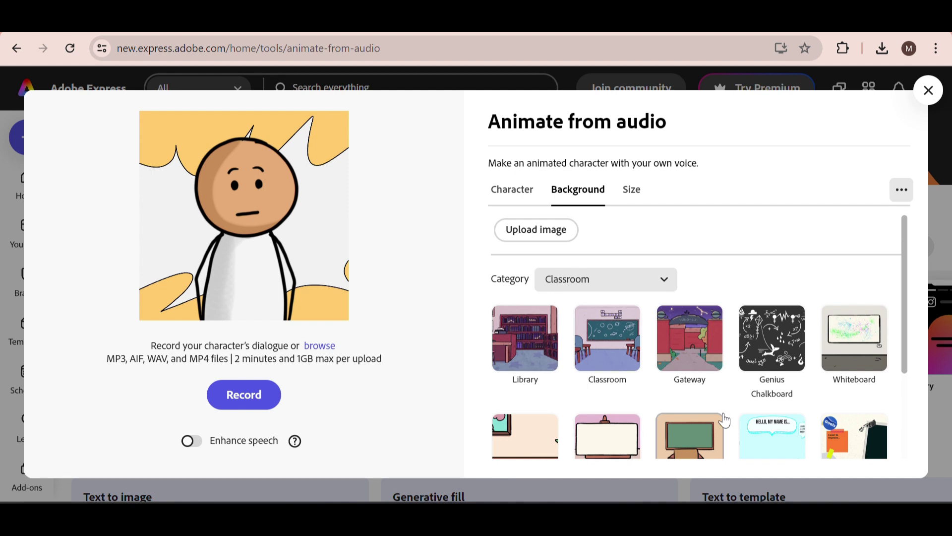
scroll(769, 348, down, 2)
click(678, 387)
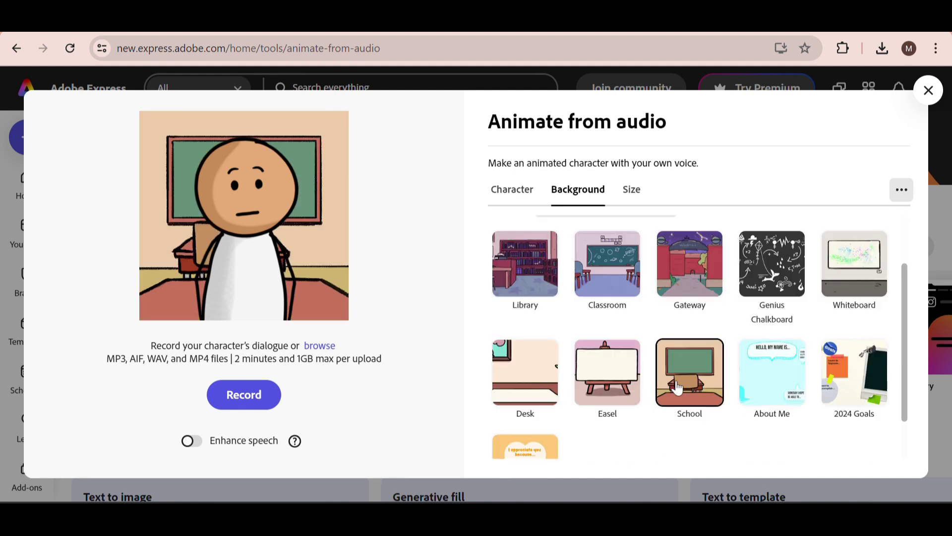
Step: Compare the size formats and settle on Landscape 1200 x 608
click(633, 192)
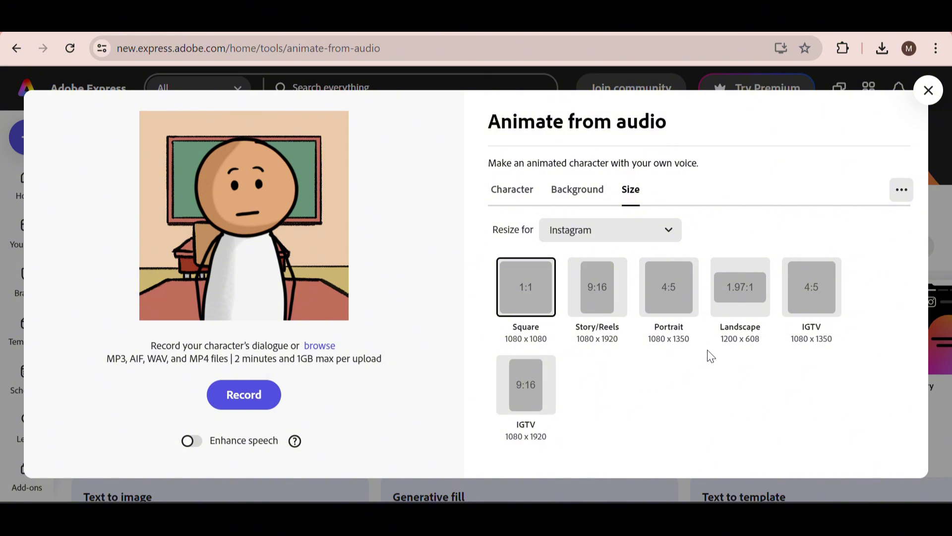
click(736, 310)
click(595, 310)
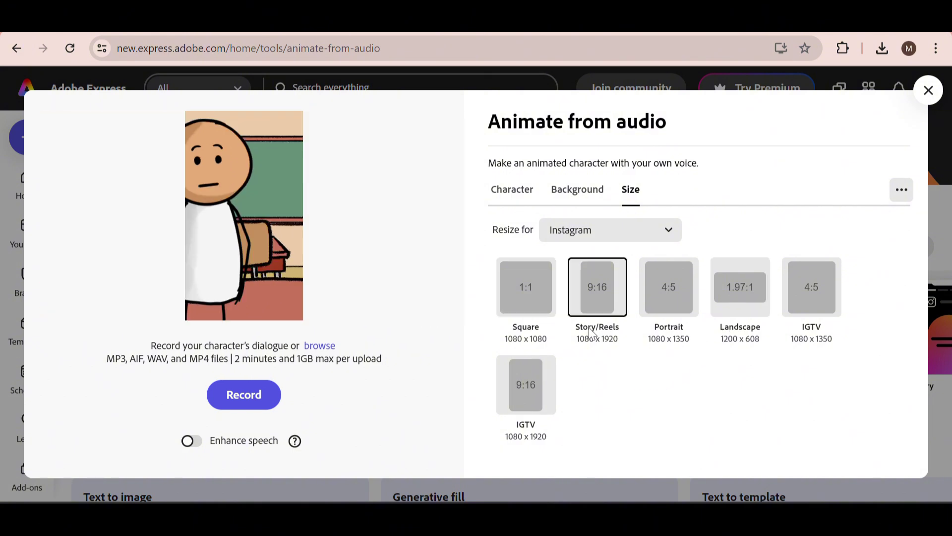
click(539, 383)
click(691, 293)
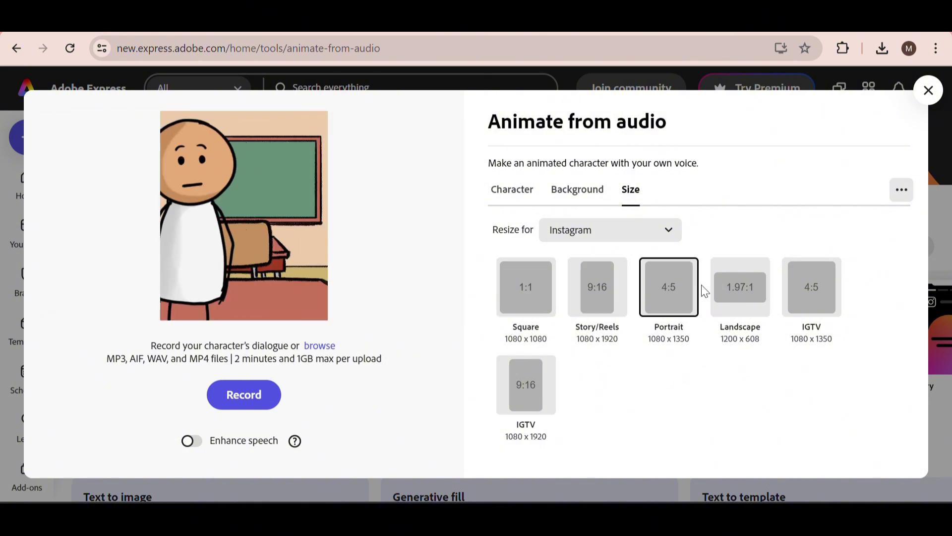
click(741, 290)
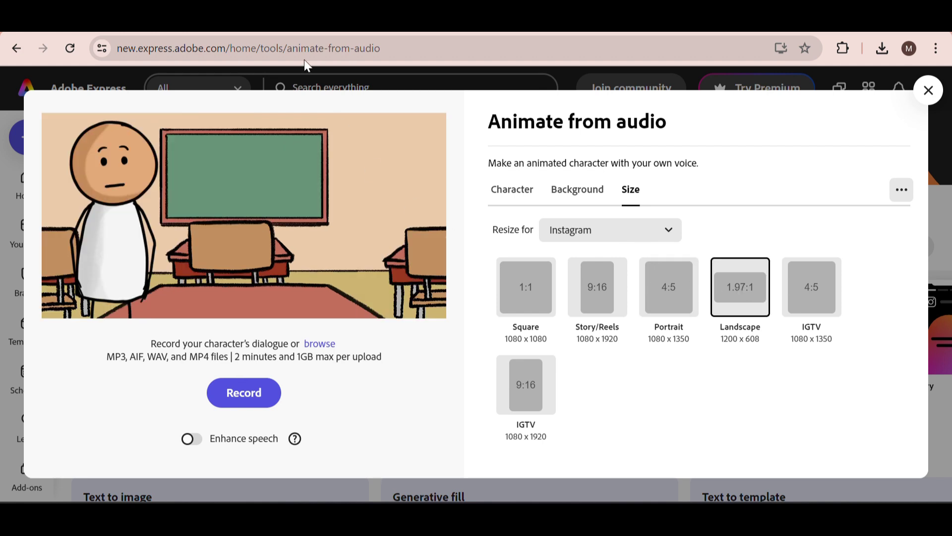
click(399, 31)
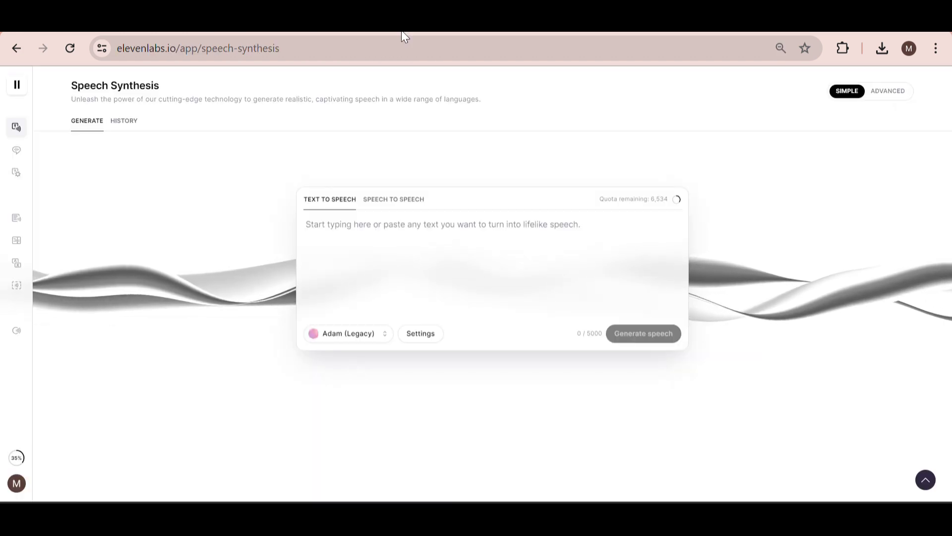
Step: After checking pricing, filter the ElevenLabs voice library to Male, English voices
click(400, 32)
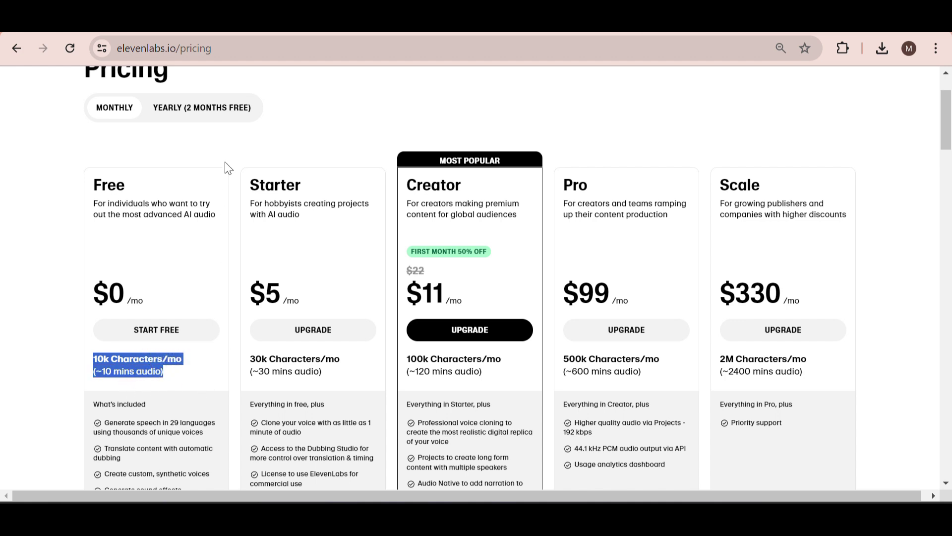
click(400, 31)
click(351, 354)
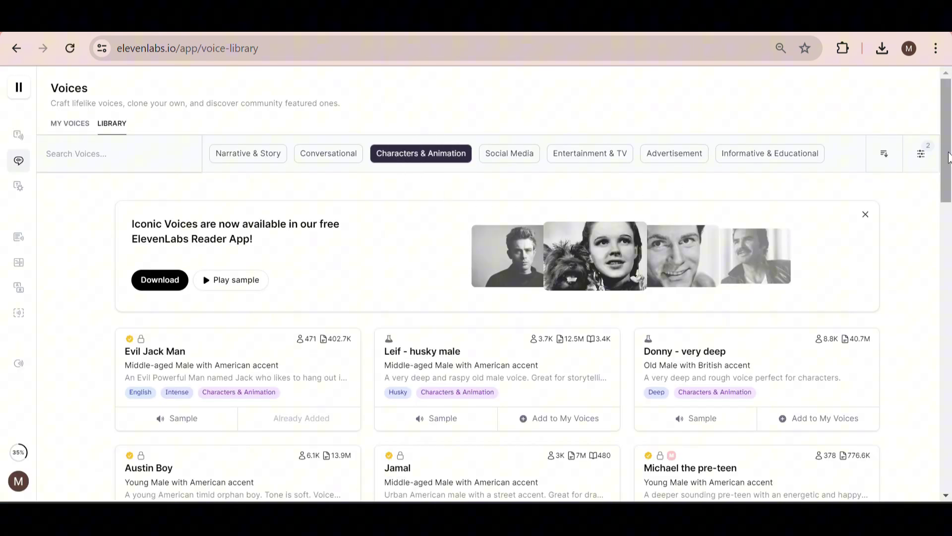
click(928, 154)
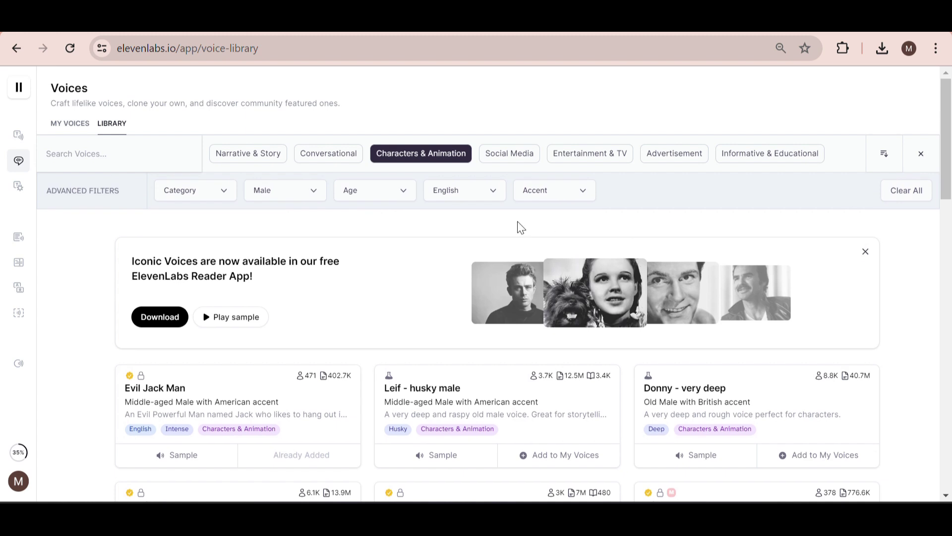
click(483, 193)
click(485, 196)
click(278, 191)
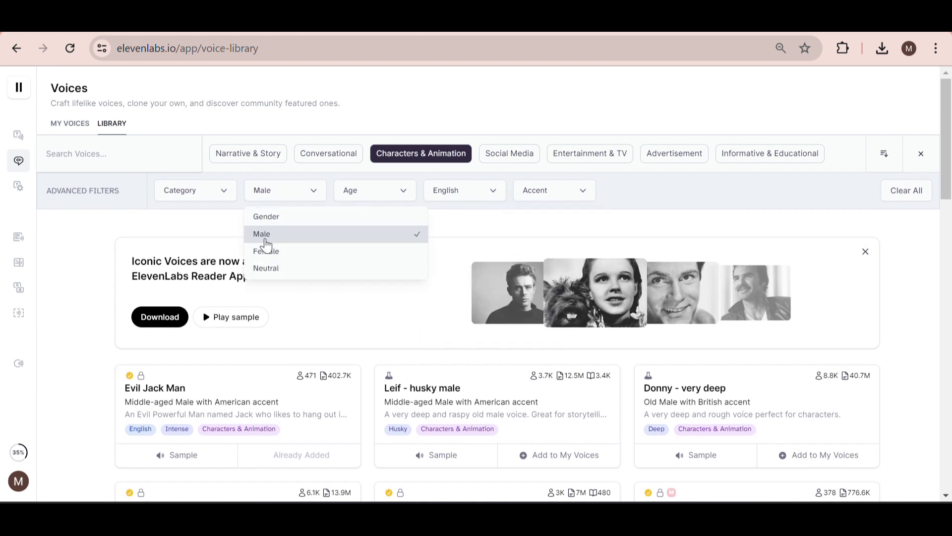
click(293, 235)
Step: Use the Evil Jack Man voice for speech synthesis
scroll(297, 238, down, 2)
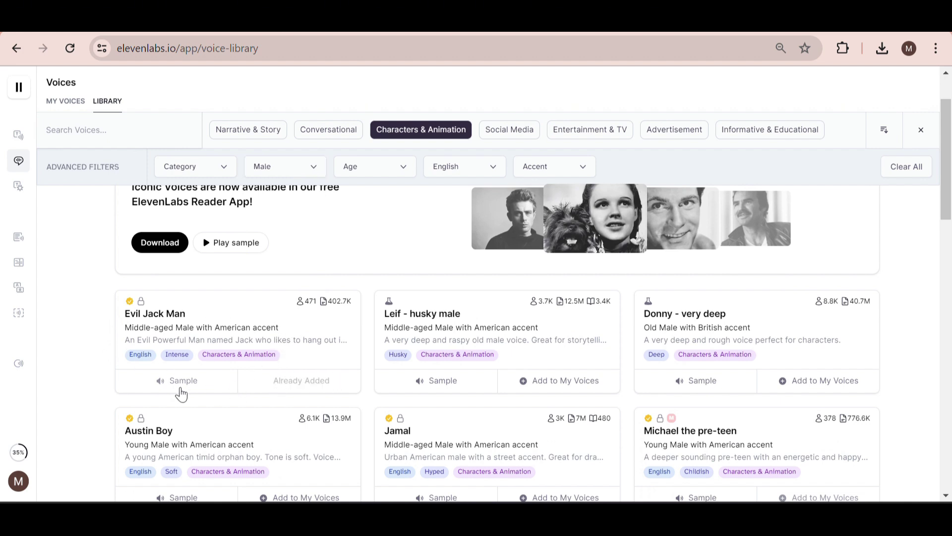
click(166, 390)
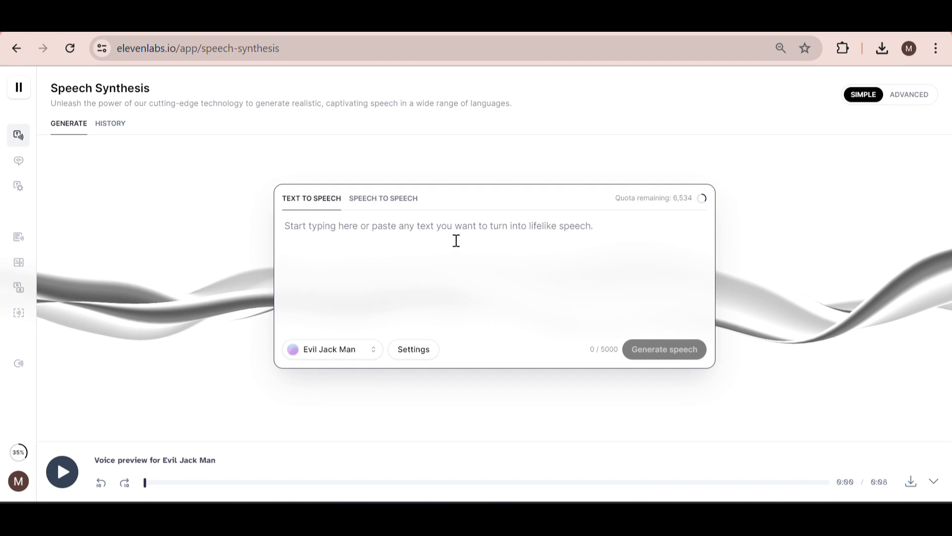
click(404, 33)
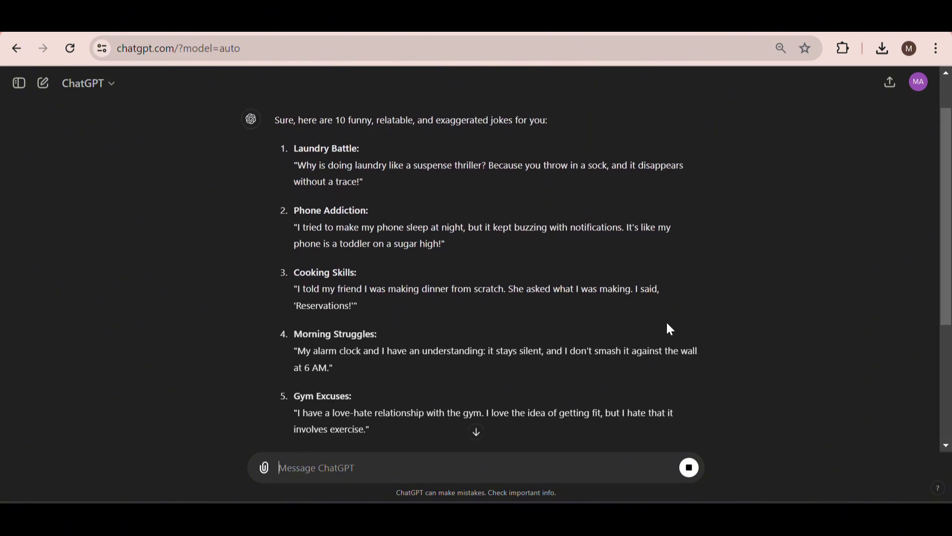
Step: Select joke 6 about the procrastination support group in ChatGPT's list
scroll(472, 127, down, 7)
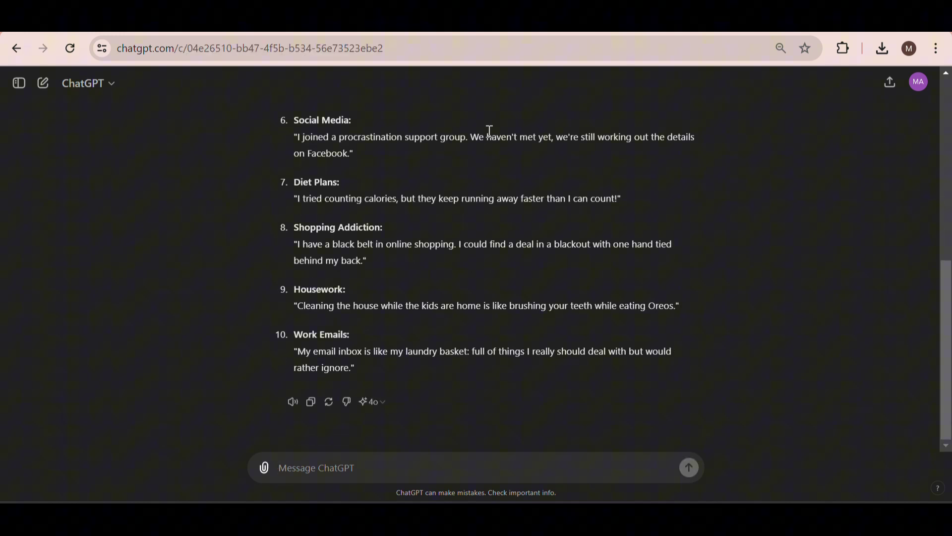
scroll(511, 135, up, 3)
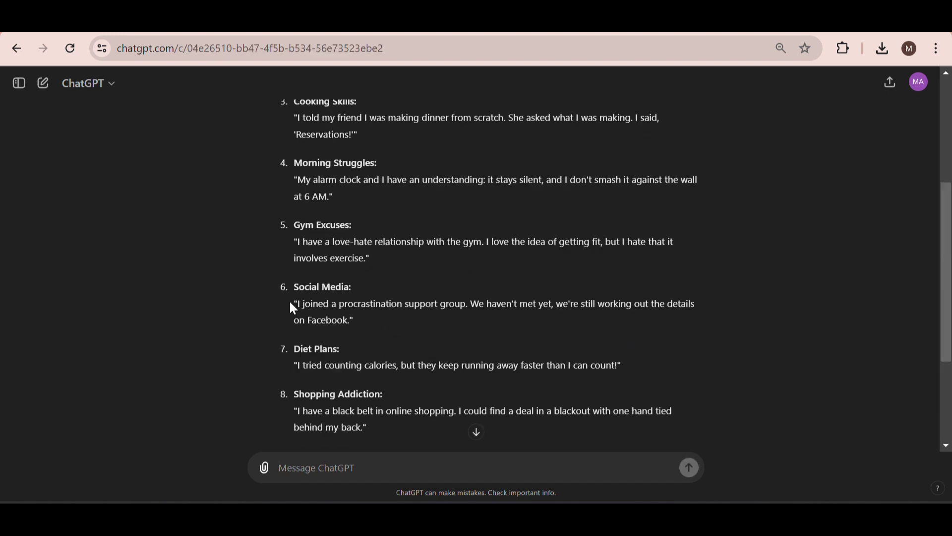
drag(293, 304, 375, 314)
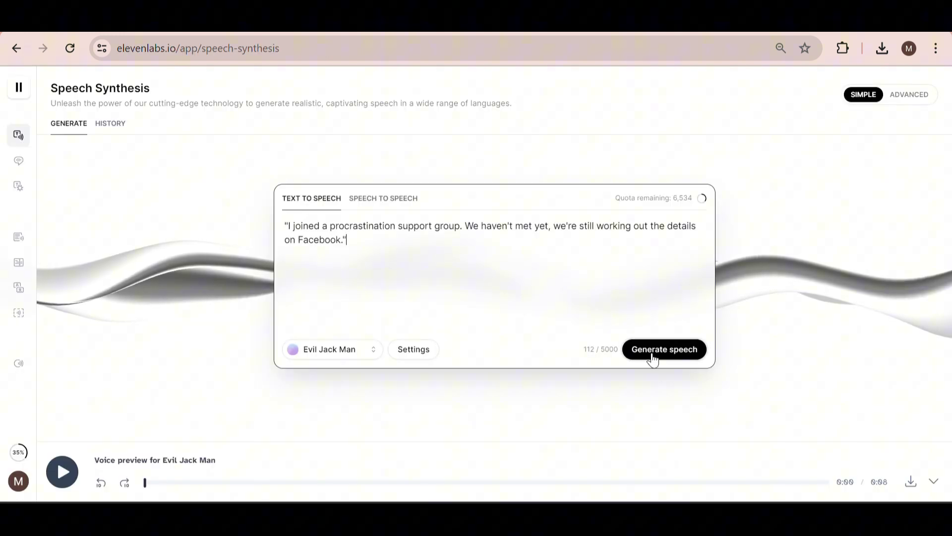
Step: Generate Evil Jack Man speech from the procrastination support group joke
click(650, 353)
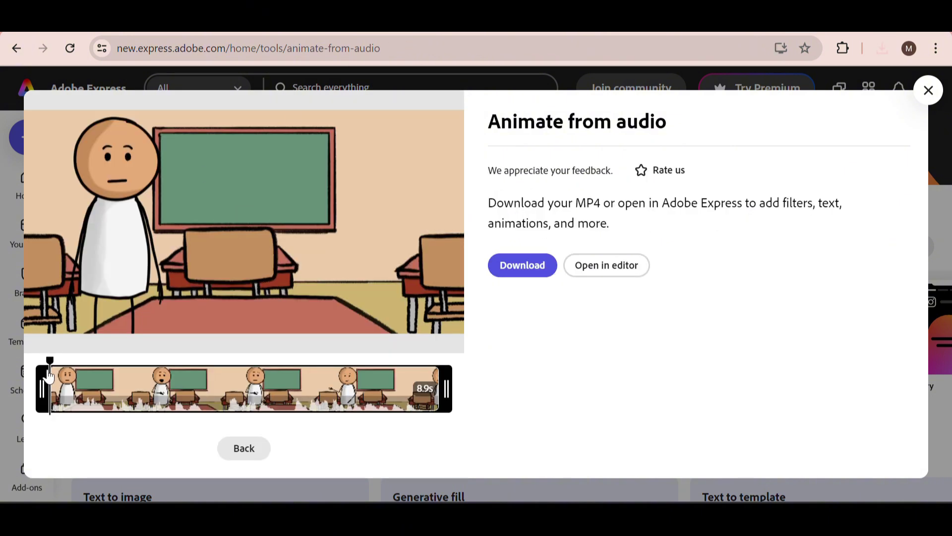
Step: Scrub to the middle of the 8.9-second lip-synced classroom preview
drag(48, 377, 265, 361)
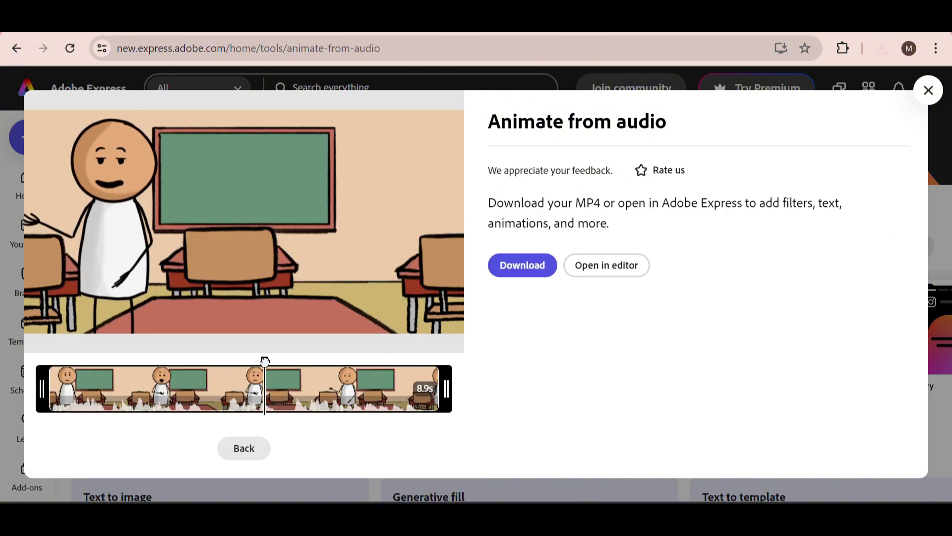